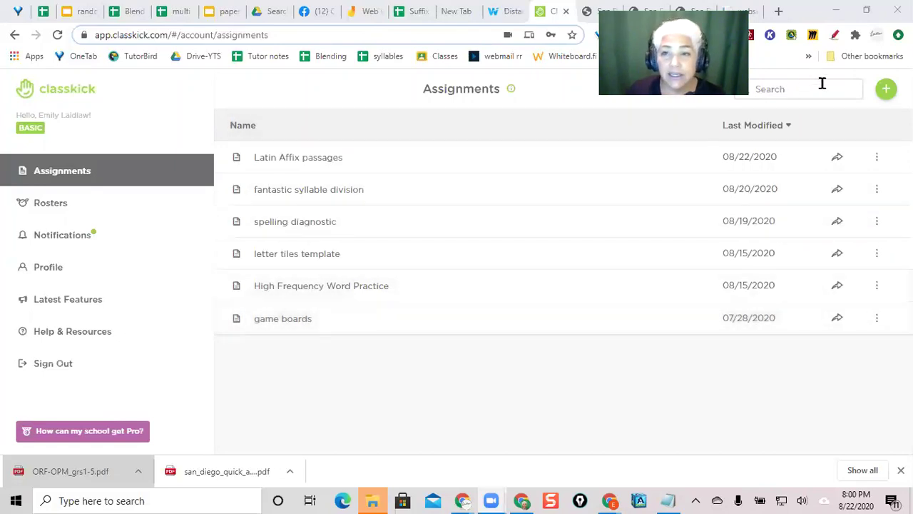
Step: Create a new assignment from all four pages of san_diego_quick_assessment.pdf
{"action": "left_click", "coordinate": [889, 96]}
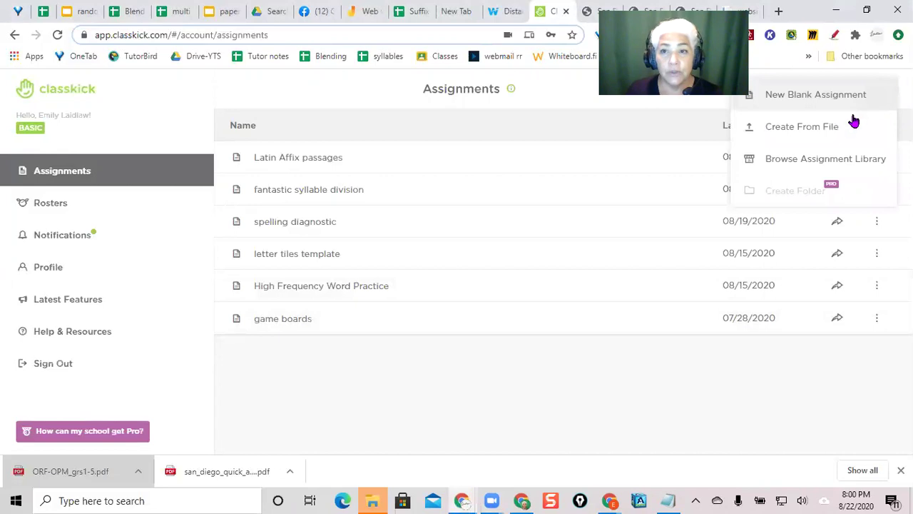
{"action": "left_click", "coordinate": [822, 135]}
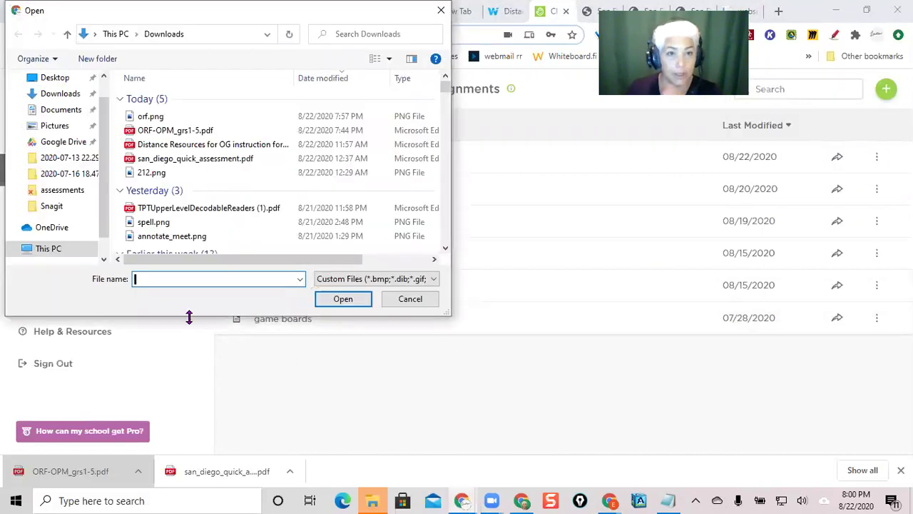
{"action": "left_click", "coordinate": [160, 158]}
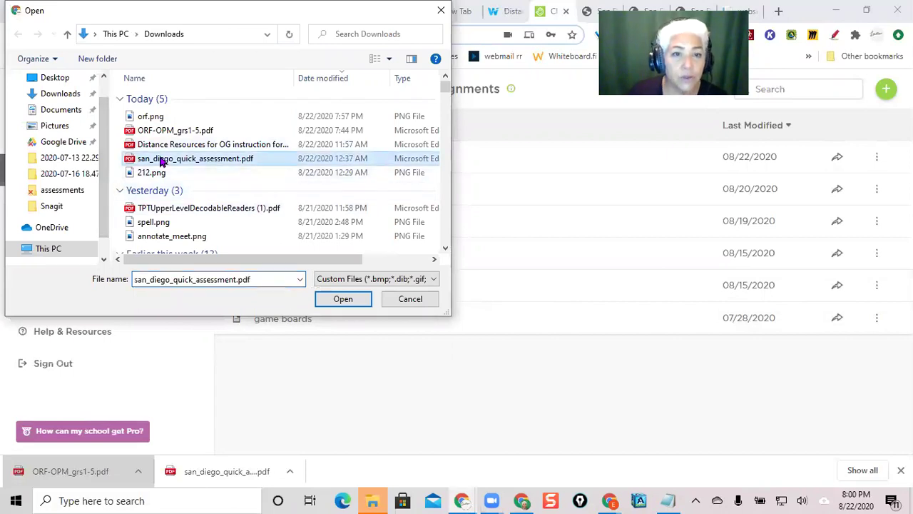
{"action": "left_click", "coordinate": [342, 298]}
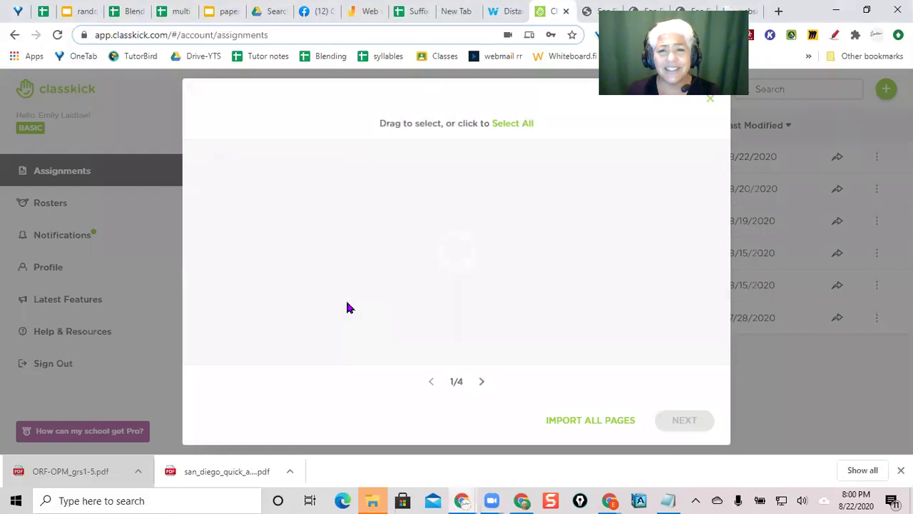
{"action": "left_click", "coordinate": [578, 430]}
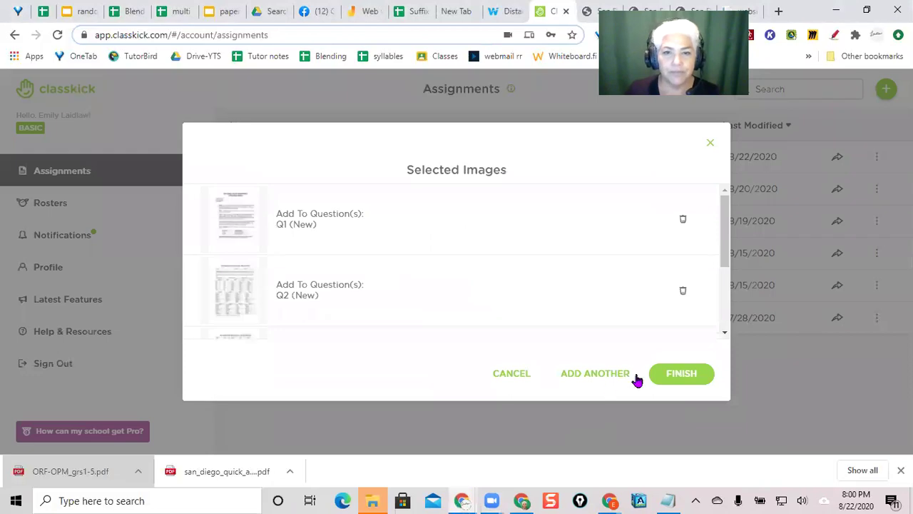
{"action": "left_click", "coordinate": [683, 374]}
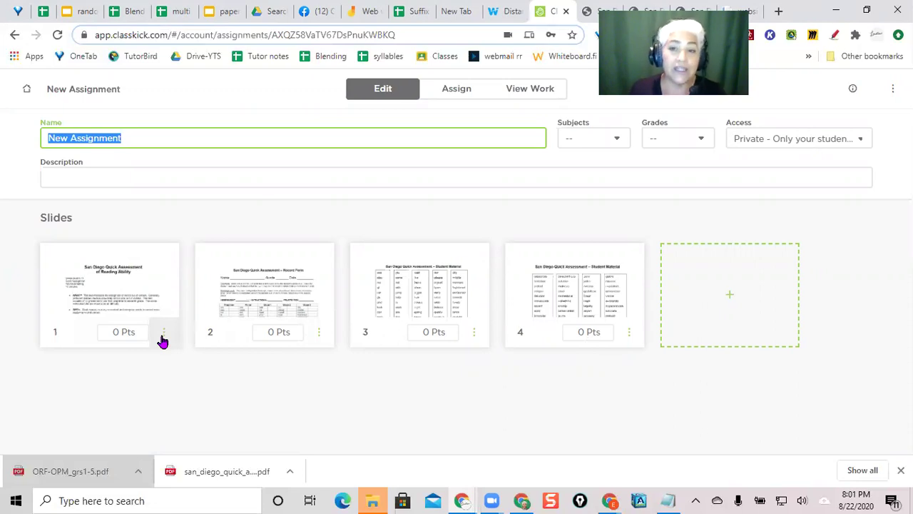
Step: Delete the first slide, the record form slide and the second word-list slide
{"action": "left_click", "coordinate": [163, 337]}
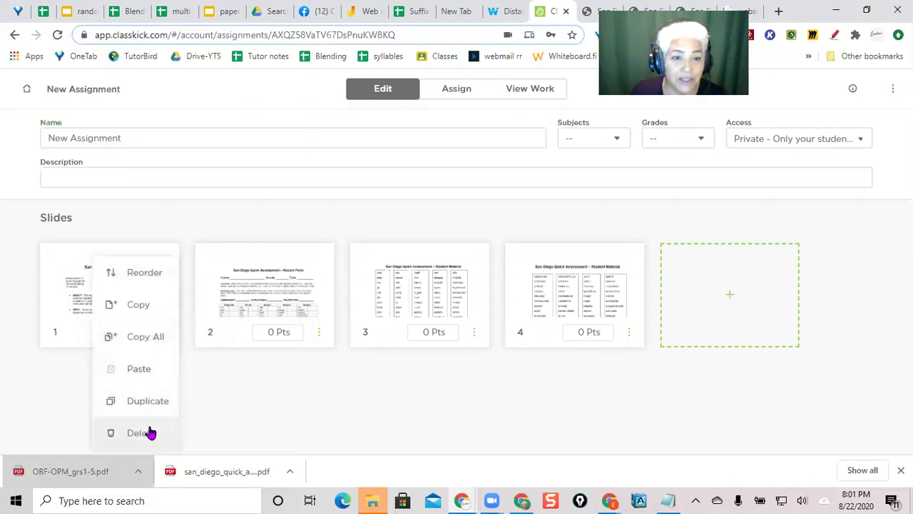
{"action": "left_click", "coordinate": [146, 439]}
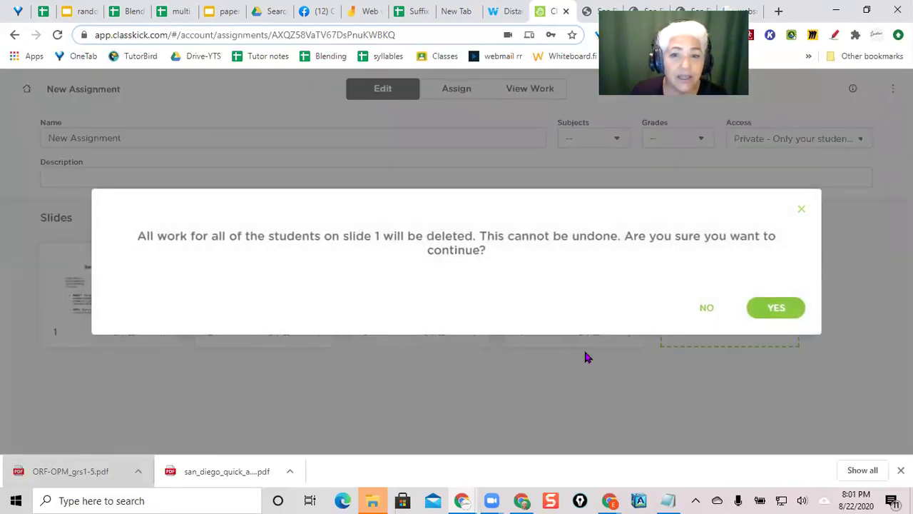
{"action": "left_click", "coordinate": [783, 311]}
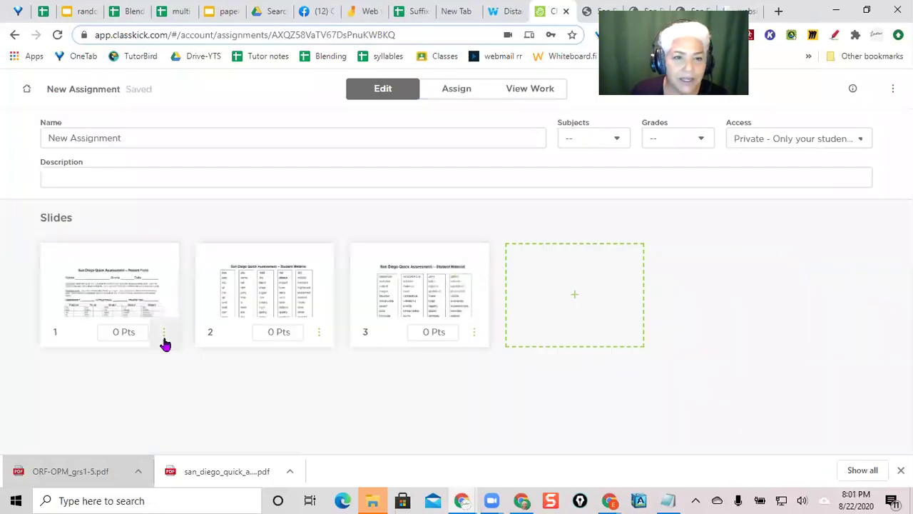
{"action": "left_click", "coordinate": [164, 341]}
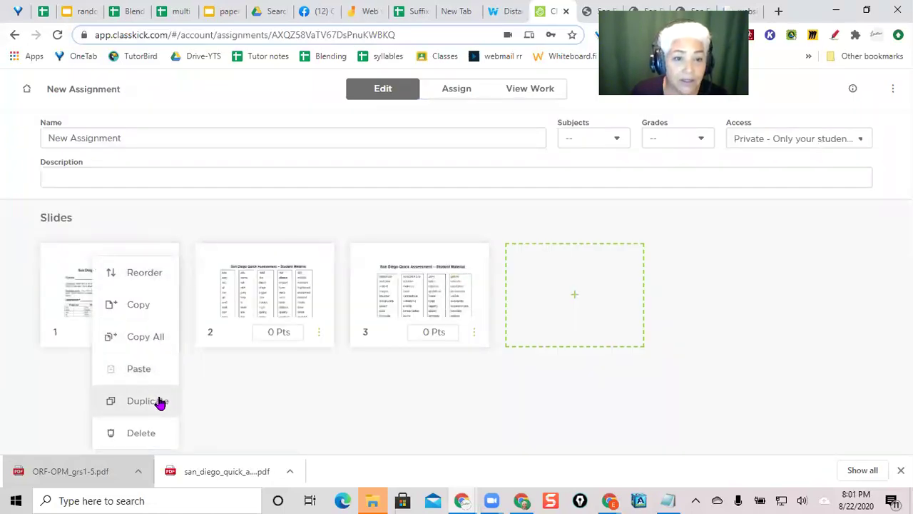
{"action": "left_click", "coordinate": [139, 434]}
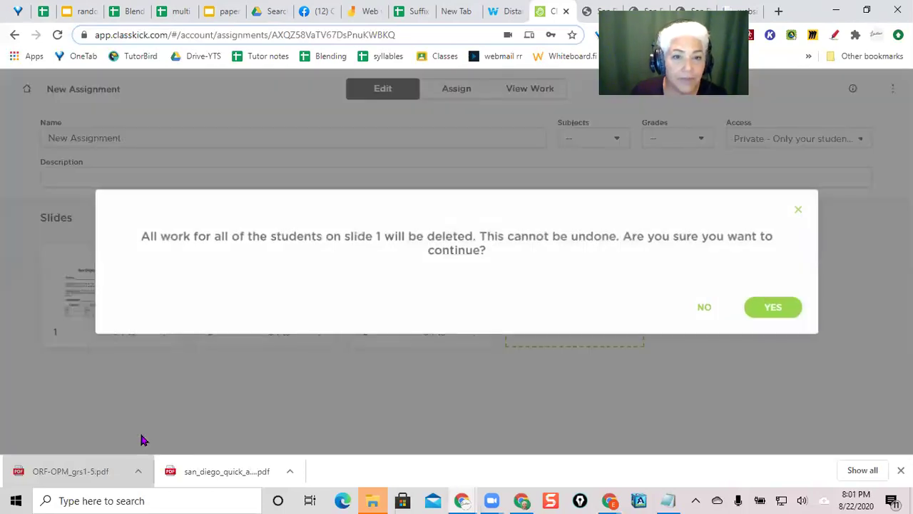
{"action": "left_click", "coordinate": [779, 310]}
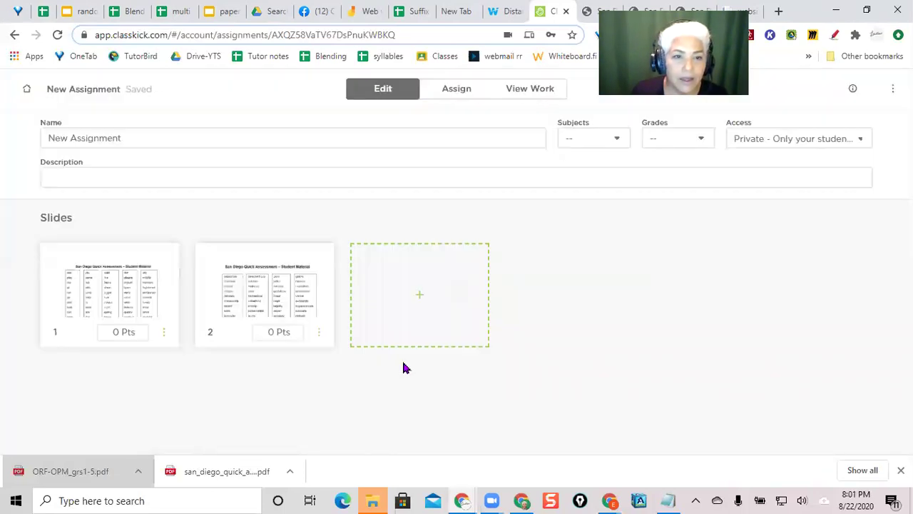
{"action": "left_click", "coordinate": [317, 341]}
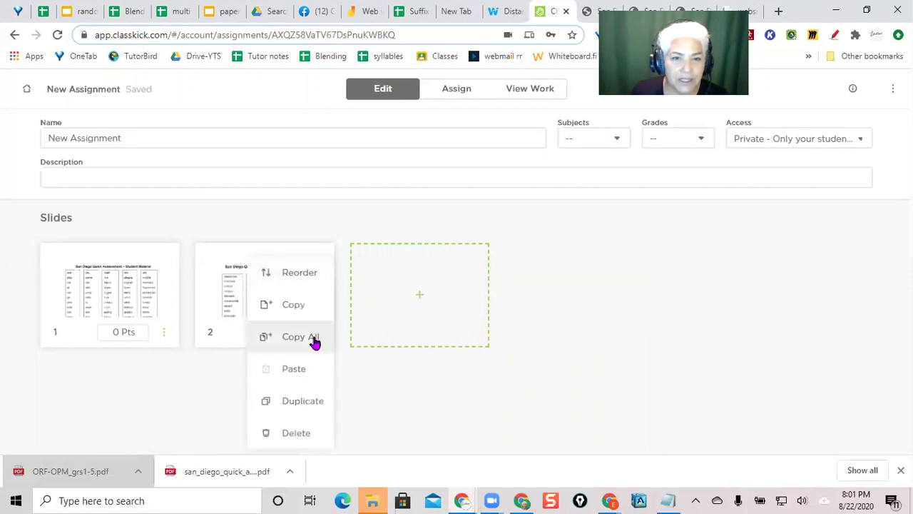
{"action": "left_click", "coordinate": [300, 435]}
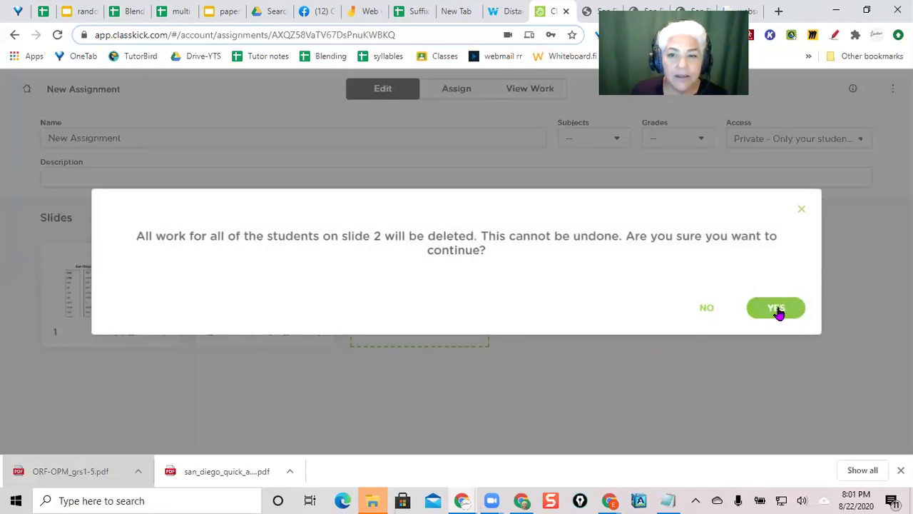
{"action": "left_click", "coordinate": [778, 309]}
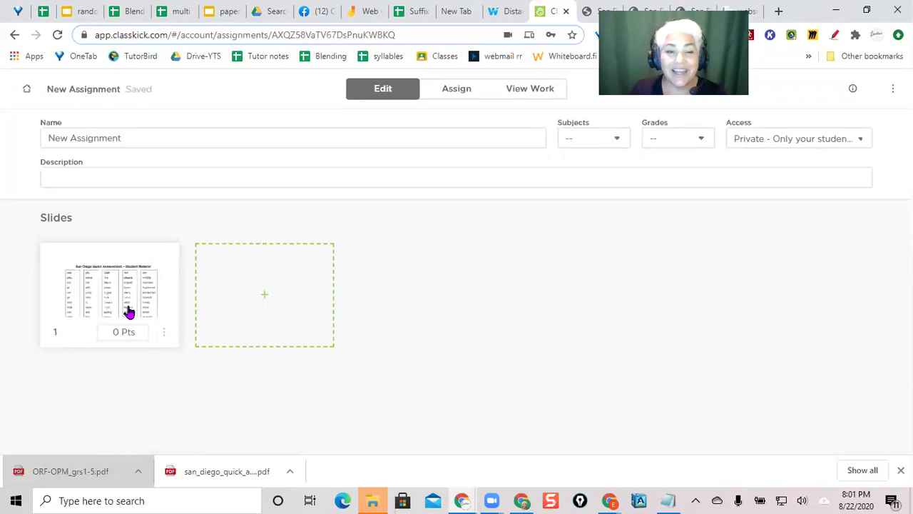
Step: Record a 0:25 spoken-instructions audio clip on the word-list slide
{"action": "left_click", "coordinate": [125, 301]}
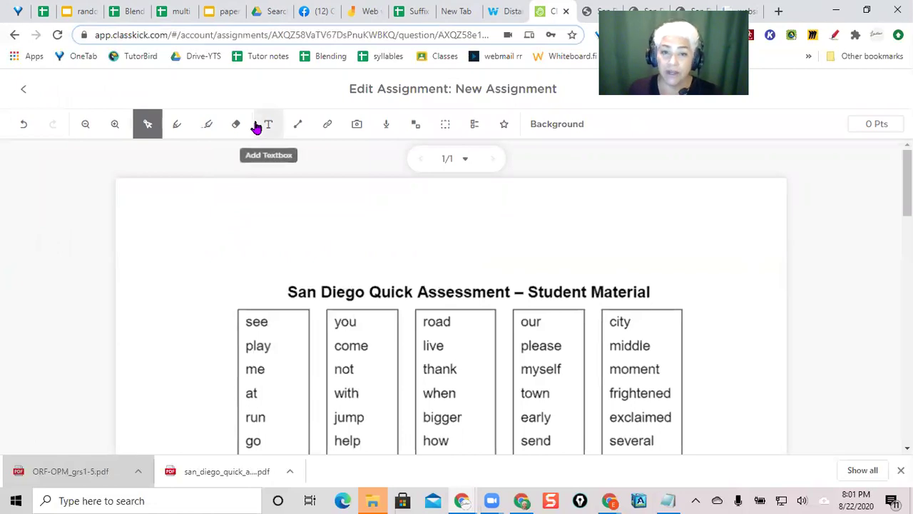
{"action": "left_click", "coordinate": [389, 128]}
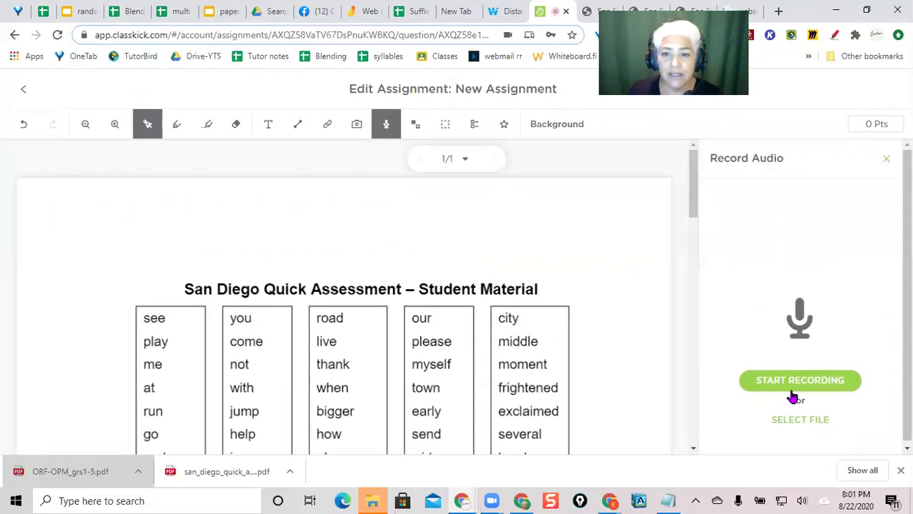
{"action": "left_click", "coordinate": [793, 380]}
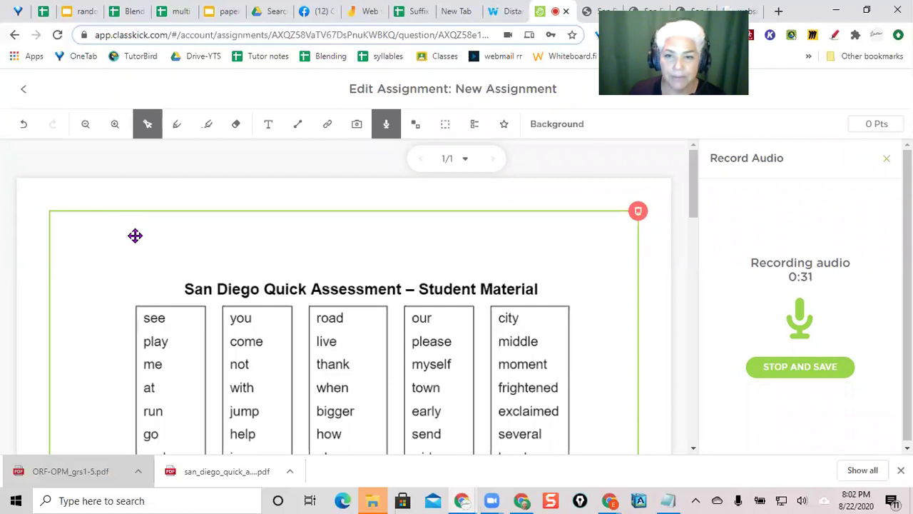
{"action": "left_click", "coordinate": [809, 373]}
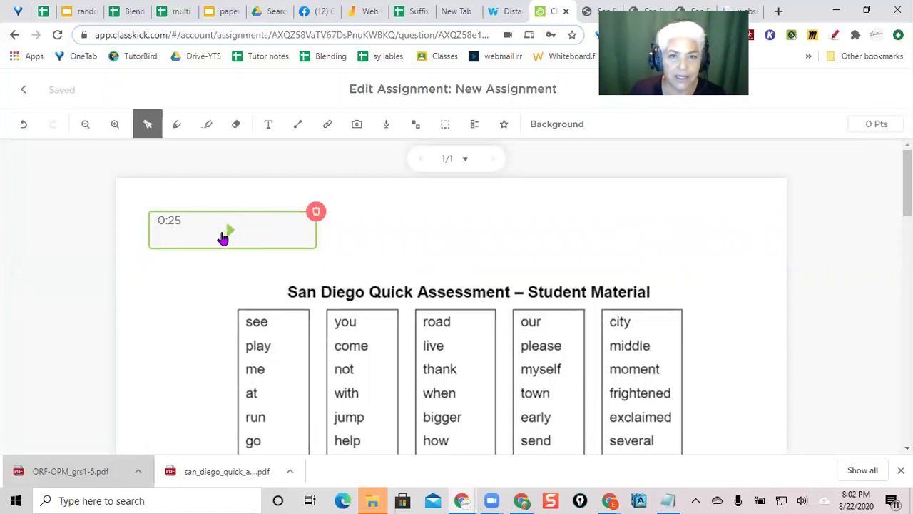
Step: Move the audio clip to the top centre above the word list, leaving the worksheet image deselected
{"action": "left_click_drag", "start_coordinate": [222, 237], "coordinate": [440, 204]}
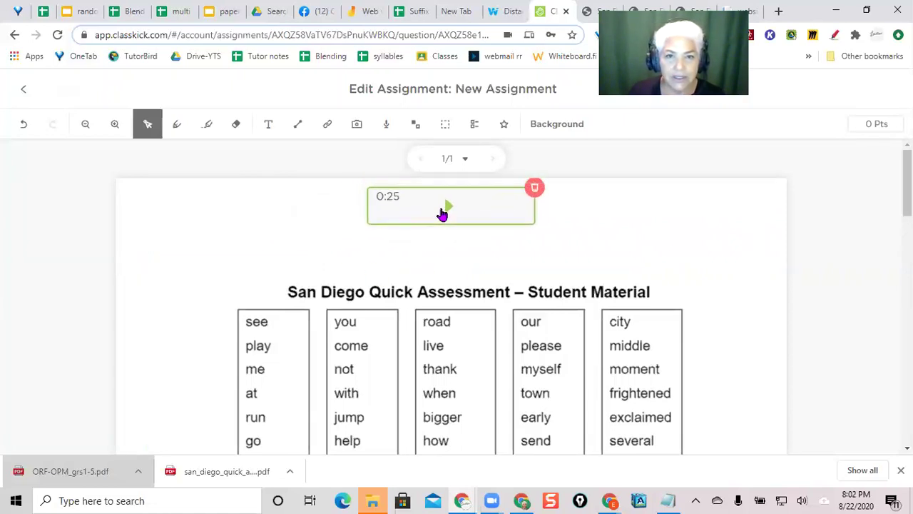
{"action": "left_click", "coordinate": [296, 302]}
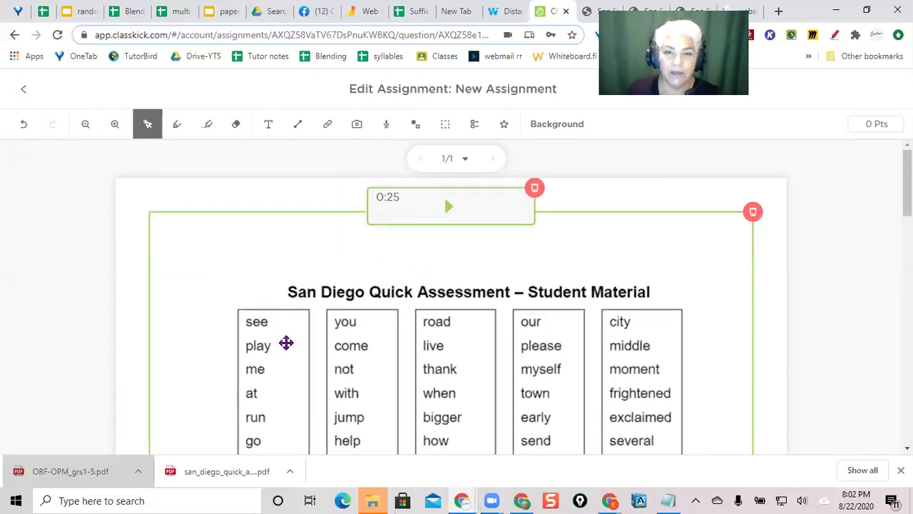
{"action": "scroll", "coordinate": [283, 353], "scroll_direction": "down", "scroll_amount": 4}
{"action": "scroll", "coordinate": [282, 352], "scroll_direction": "up", "scroll_amount": 3}
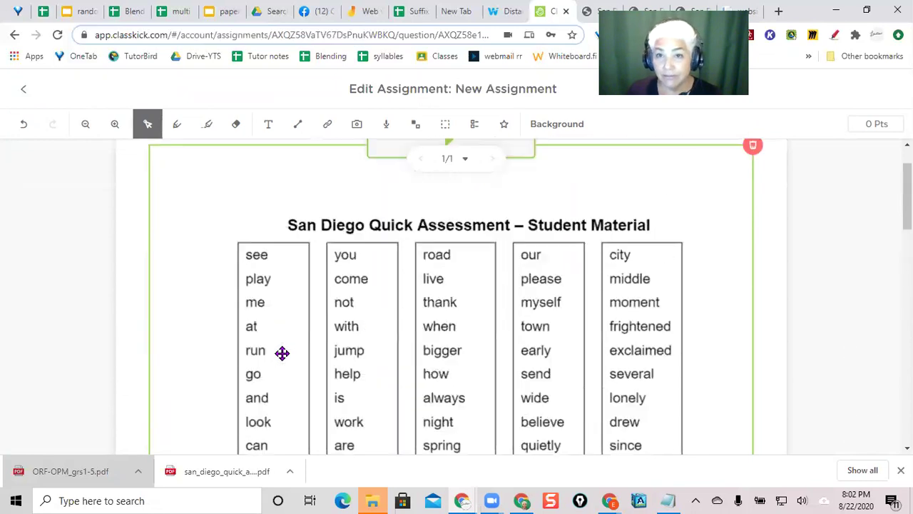
{"action": "scroll", "coordinate": [282, 352], "scroll_direction": "up", "scroll_amount": 1}
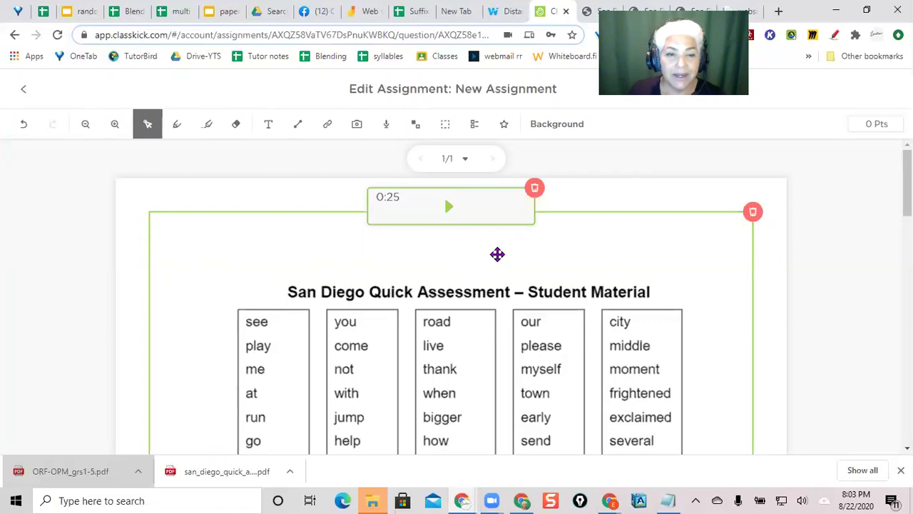
{"action": "left_click", "coordinate": [503, 177]}
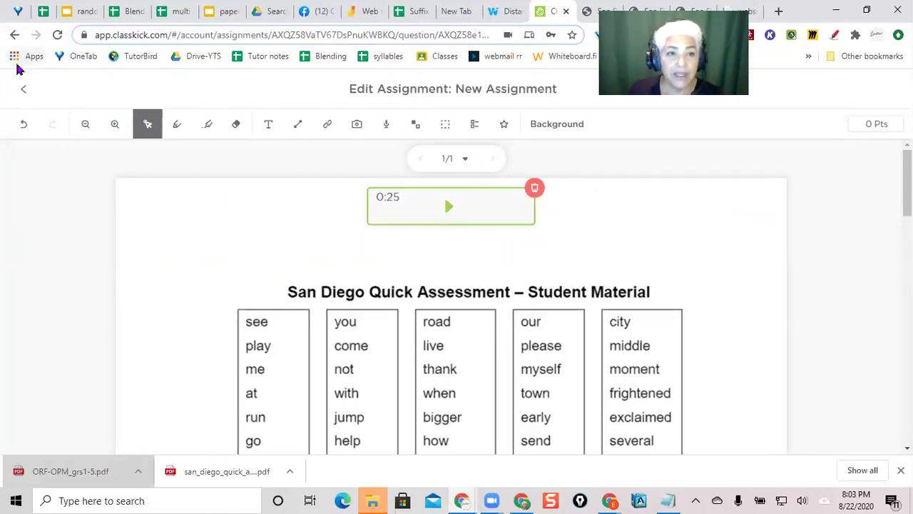
Step: Add and open a blank slide 2, with the ORF-OPM_grs1-5.pdf passage brought into view
{"action": "left_click", "coordinate": [24, 88]}
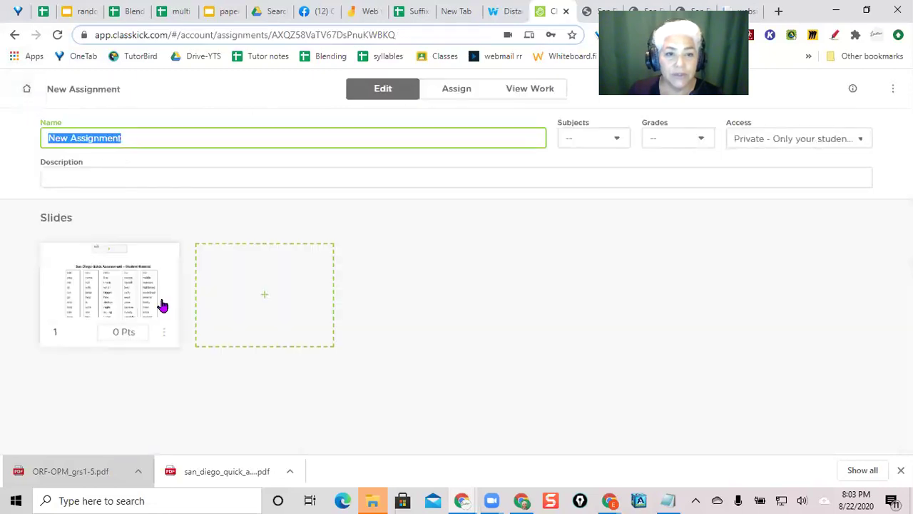
{"action": "left_click", "coordinate": [265, 303]}
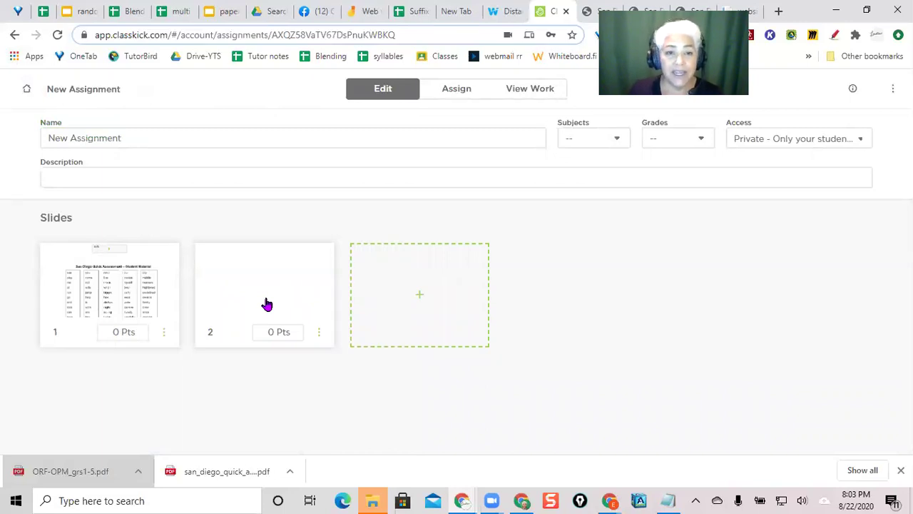
{"action": "left_click", "coordinate": [267, 305]}
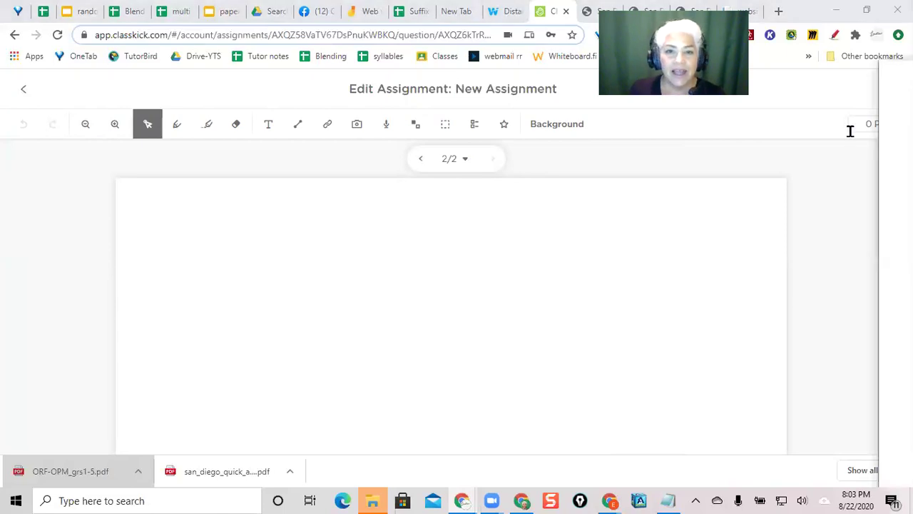
{"action": "left_click_drag", "start_coordinate": [851, 131], "coordinate": [215, 16]}
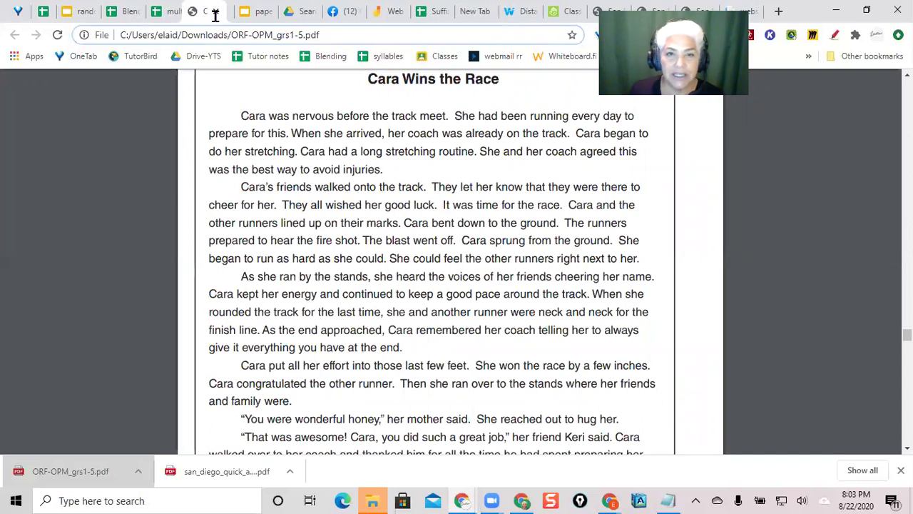
Step: Move the PDF into its own window and capture a screen snip of the reading passage
{"action": "left_click_drag", "start_coordinate": [215, 16], "coordinate": [553, 12]}
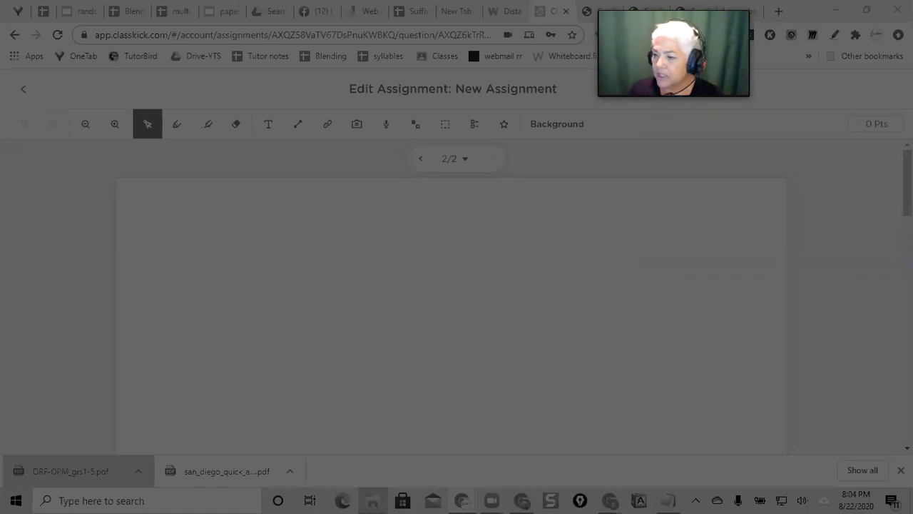
{"action": "key", "text": "Escape"}
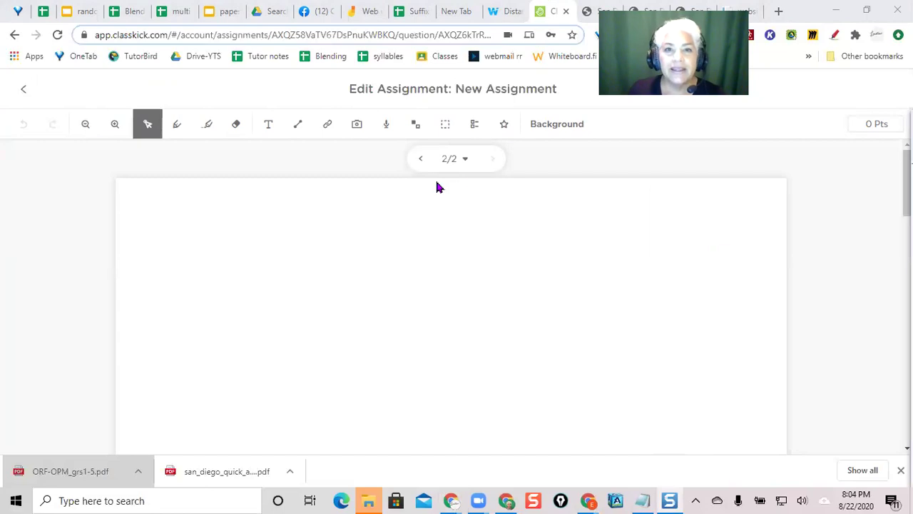
Step: Upload orf.png and place the whole Goldfish passage image on slide 2 (Q2)
{"action": "left_click", "coordinate": [360, 129]}
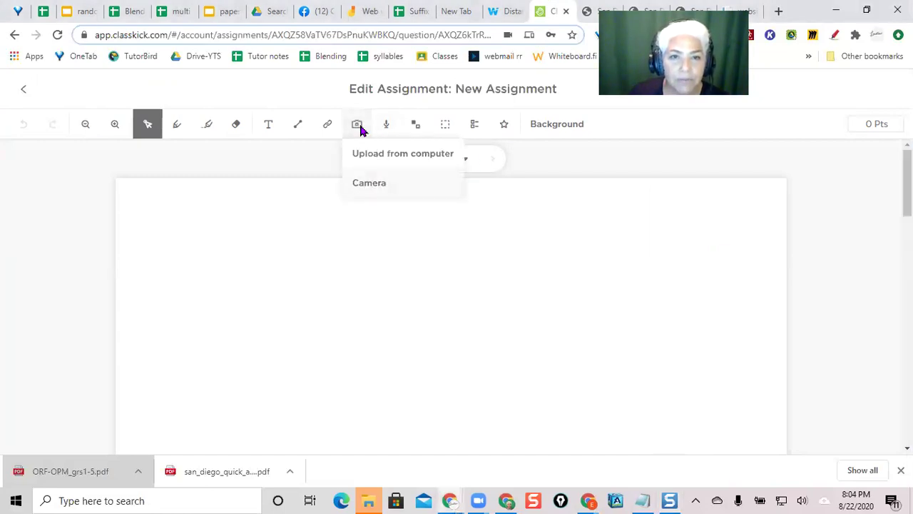
{"action": "left_click", "coordinate": [379, 157]}
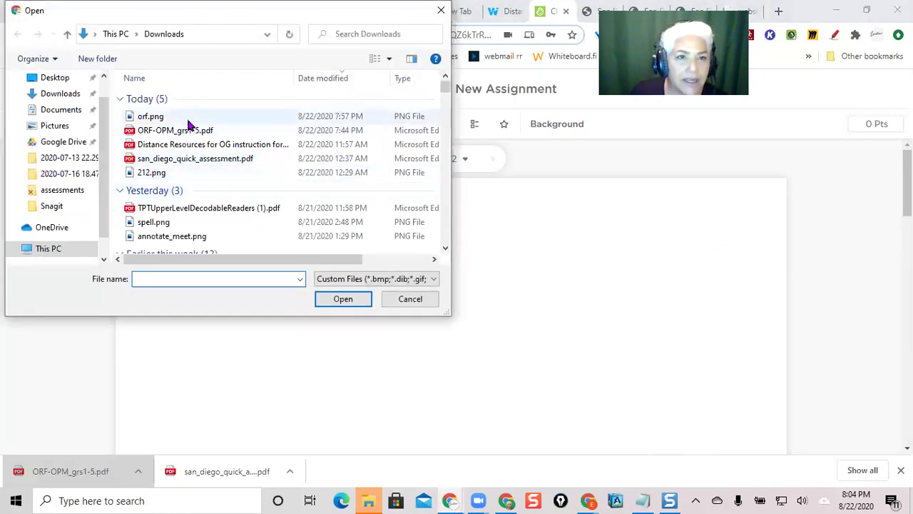
{"action": "left_click", "coordinate": [135, 120]}
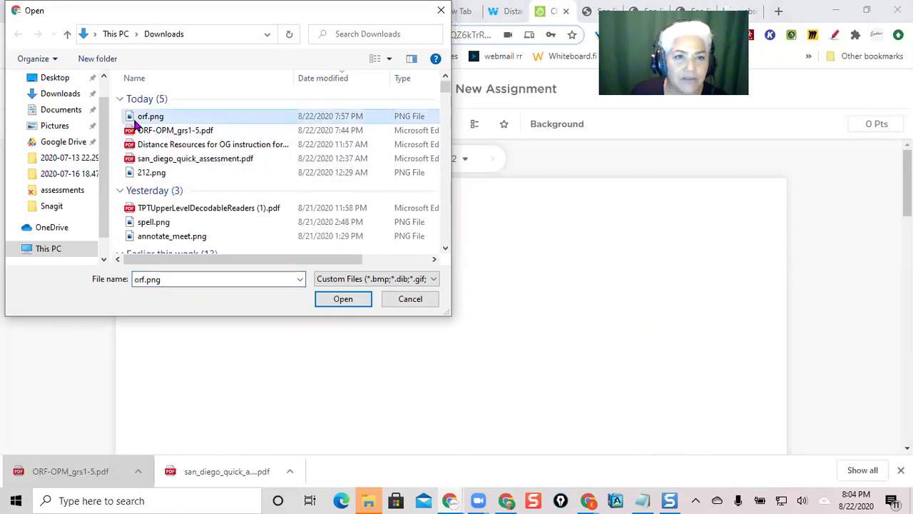
{"action": "left_click", "coordinate": [352, 301]}
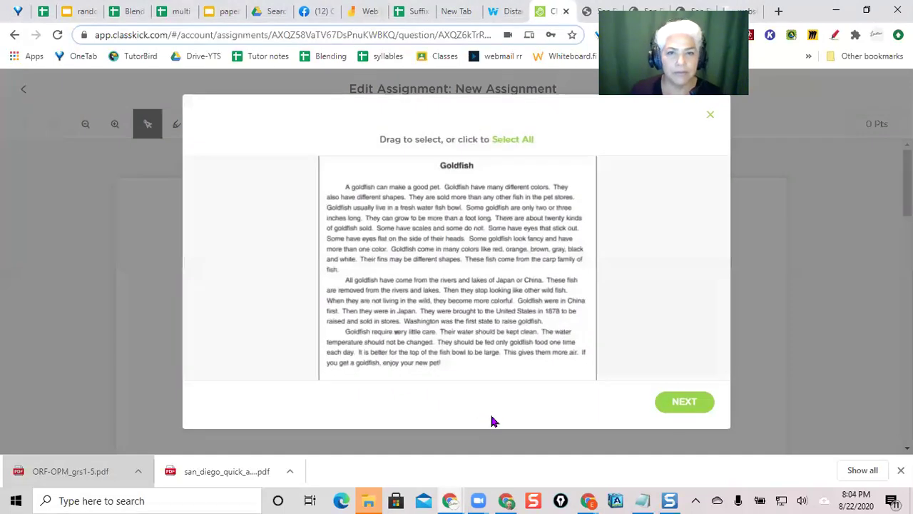
{"action": "left_click", "coordinate": [687, 404]}
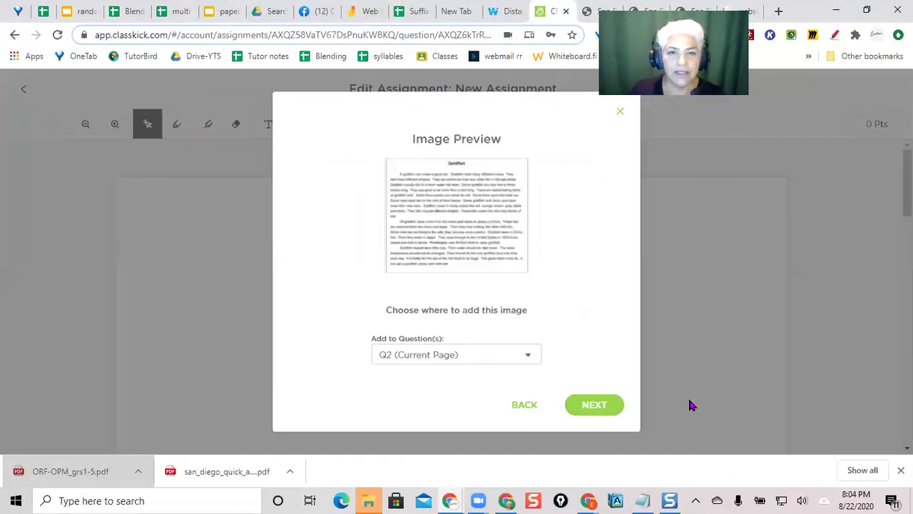
{"action": "left_click", "coordinate": [589, 411]}
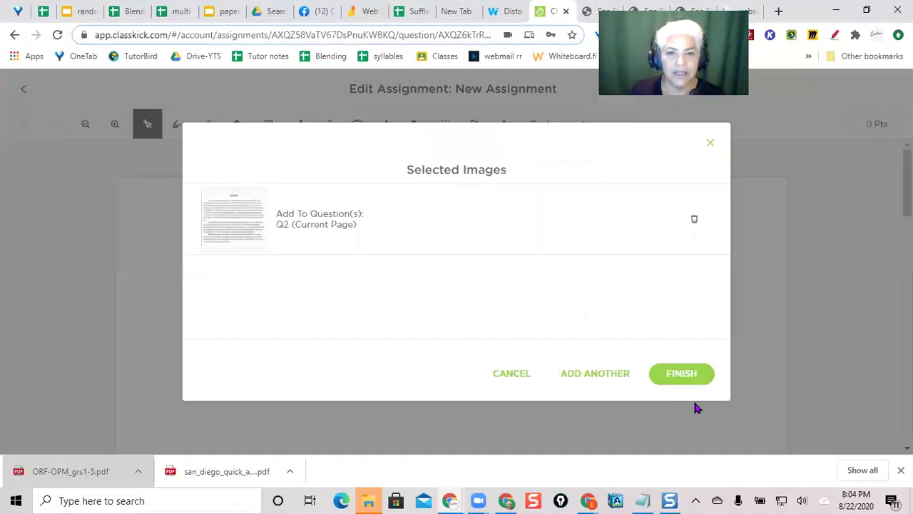
{"action": "left_click", "coordinate": [683, 381]}
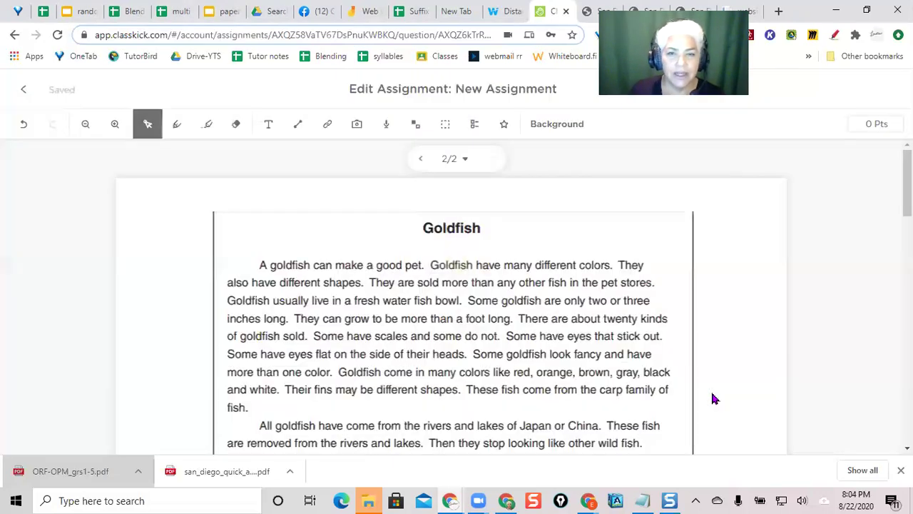
Step: Scroll through the Goldfish passage to check it, then return to the assignment overview
{"action": "scroll", "coordinate": [733, 361], "scroll_direction": "down", "scroll_amount": 5}
{"action": "scroll", "coordinate": [734, 363], "scroll_direction": "up", "scroll_amount": 4}
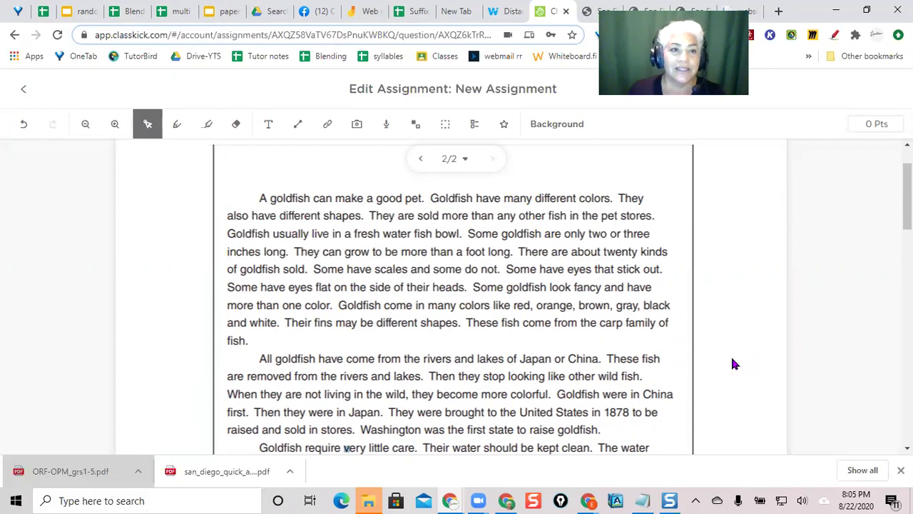
{"action": "left_click", "coordinate": [21, 93]}
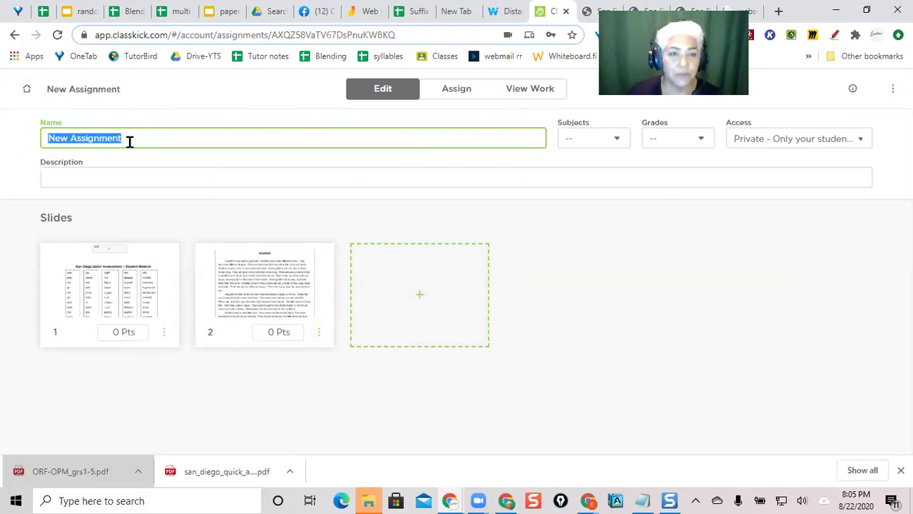
Step: Replace the default 'New Assignment' name with 'Reading Assessments'
{"action": "left_click", "coordinate": [126, 138]}
{"action": "key", "text": "BackSpace"}
{"action": "key", "text": "BackSpace"}
{"action": "key", "text": "BackSpace"}
{"action": "key", "text": "BackSpace"}
{"action": "key", "text": "BackSpace"}
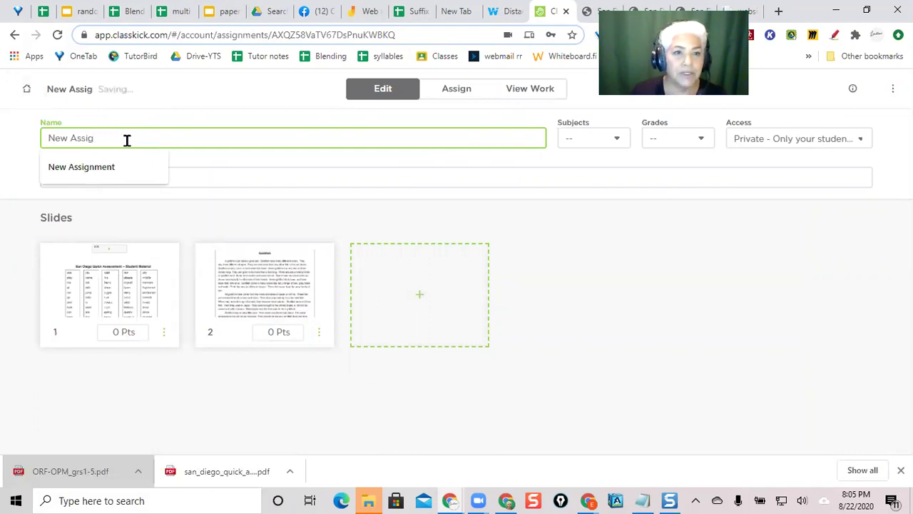
{"action": "key", "text": "BackSpace"}
{"action": "key", "text": "BackSpace"}
{"action": "key", "text": "BackSpace"}
{"action": "key", "text": "BackSpace"}
{"action": "key", "text": "BackSpace"}
{"action": "key", "text": "BackSpace"}
{"action": "key", "text": "BackSpace"}
{"action": "key", "text": "BackSpace"}
{"action": "key", "text": "BackSpace"}
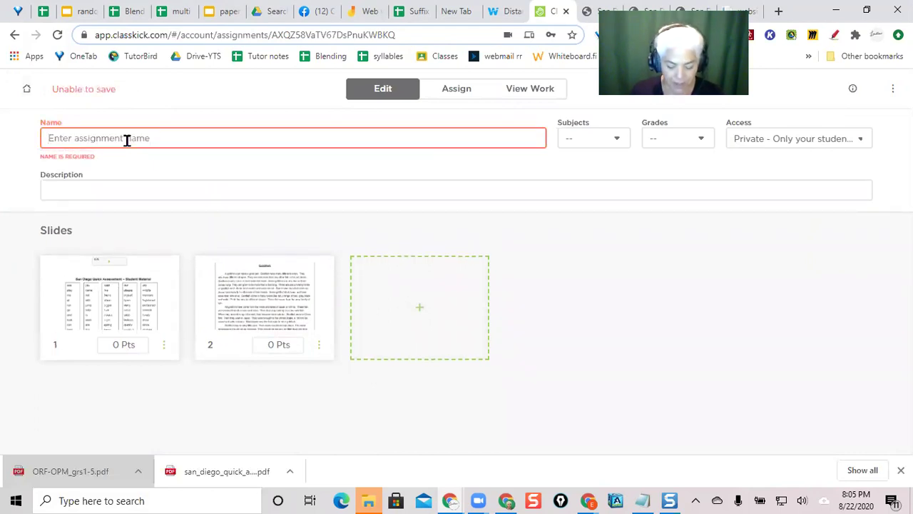
{"action": "type", "text": "Reading"}
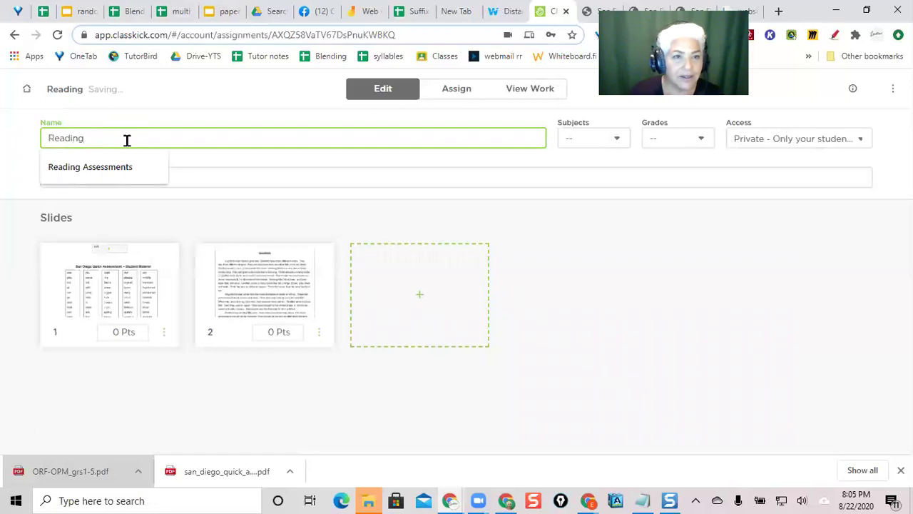
{"action": "type", "text": " Assess"}
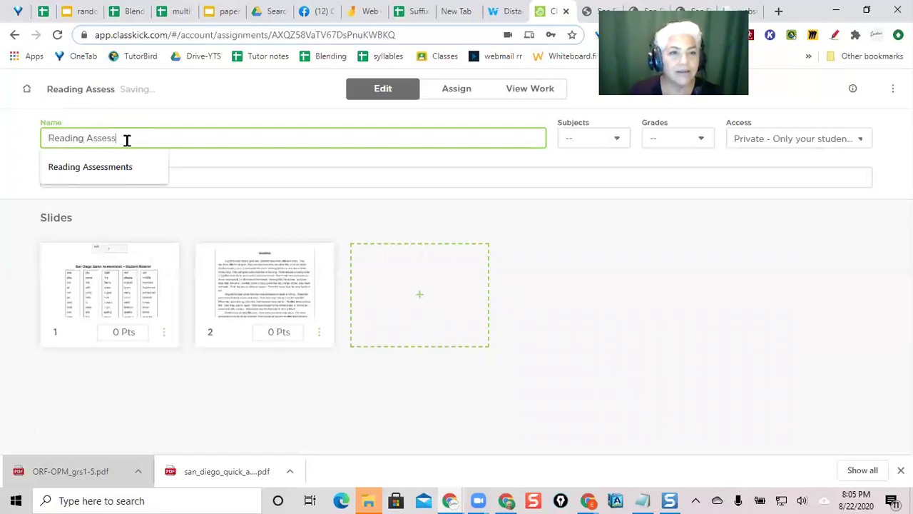
{"action": "type", "text": "ments"}
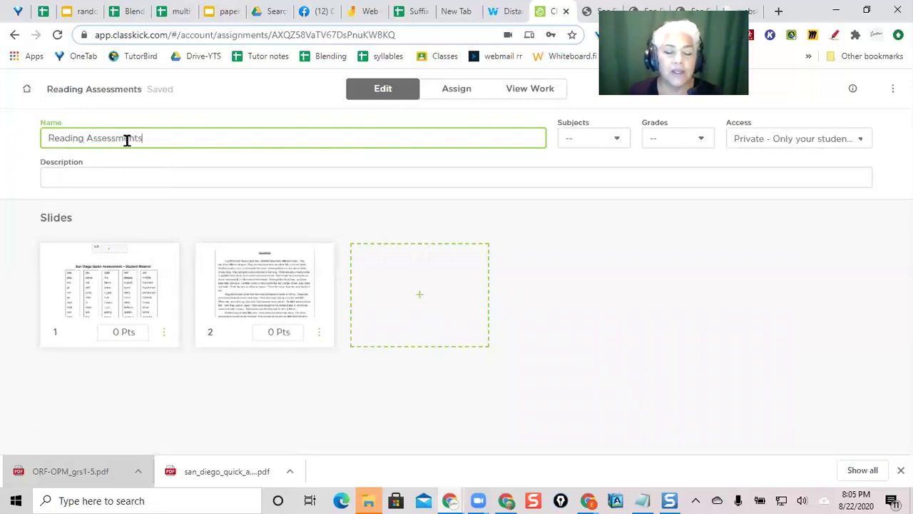